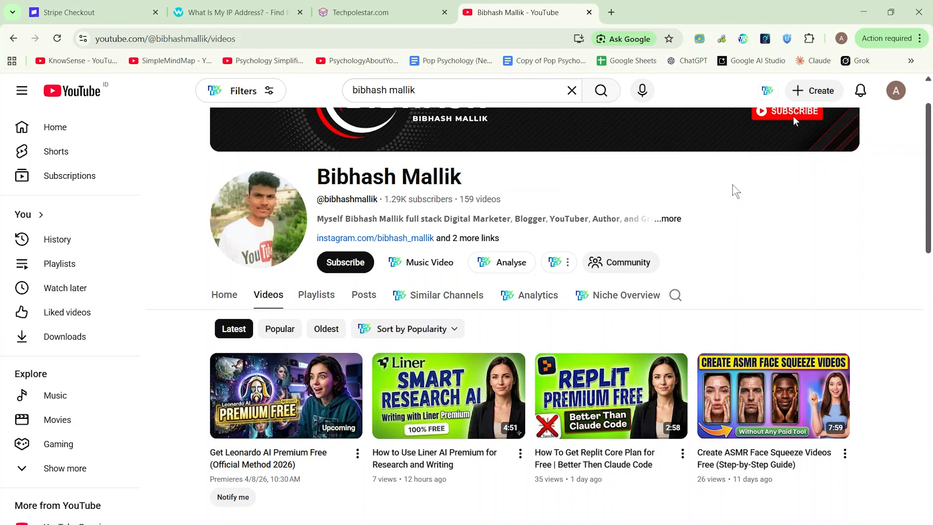
pyautogui.scroll(-1, 793, 115)
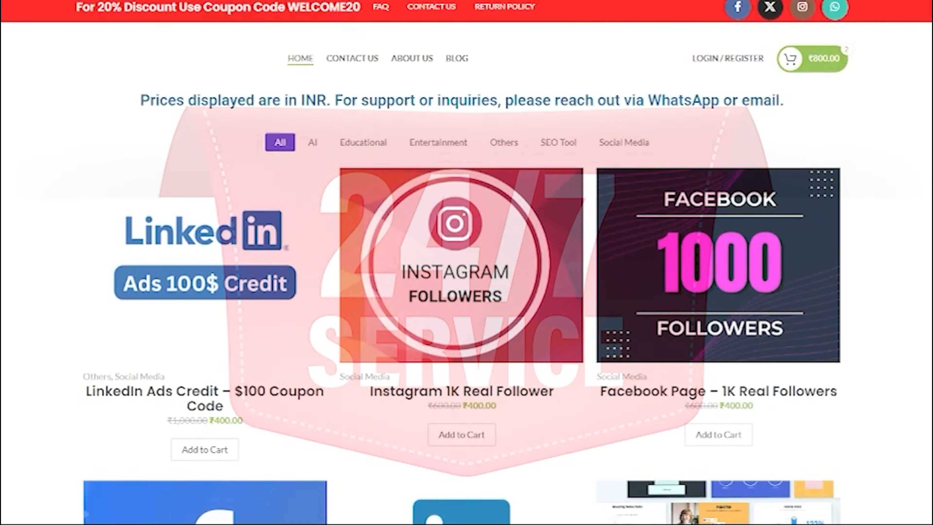
pyautogui.scroll(-20, 466, 262)
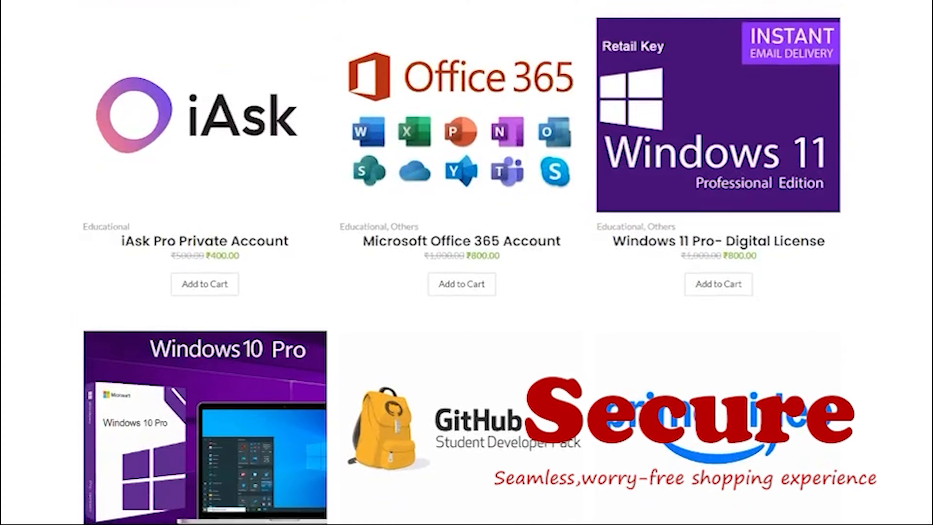
pyautogui.scroll(-20, 466, 262)
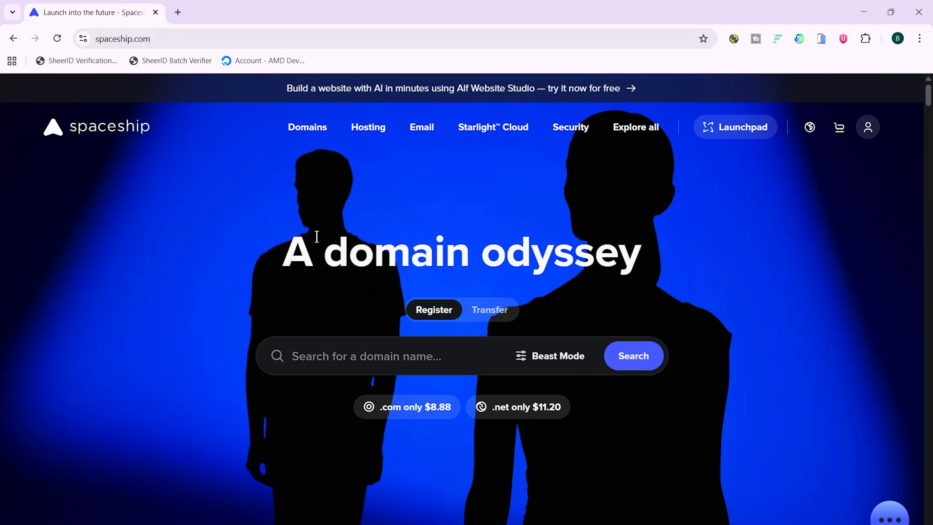
pyautogui.scroll(-7, 527, 265)
pyautogui.scroll(7, 597, 360)
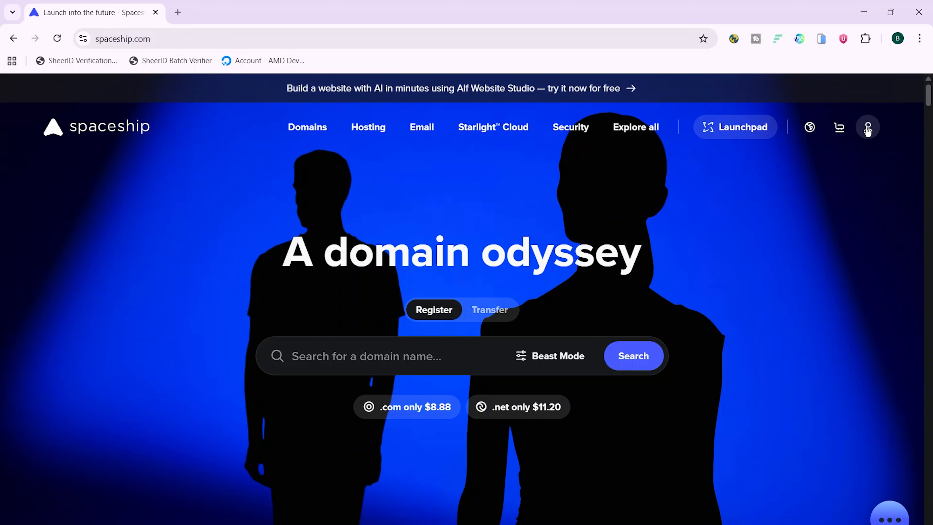
# Start a new Spaceship account and fill in the first name, last name, email address and username, continuing to the authentication stage
pyautogui.click(868, 129)
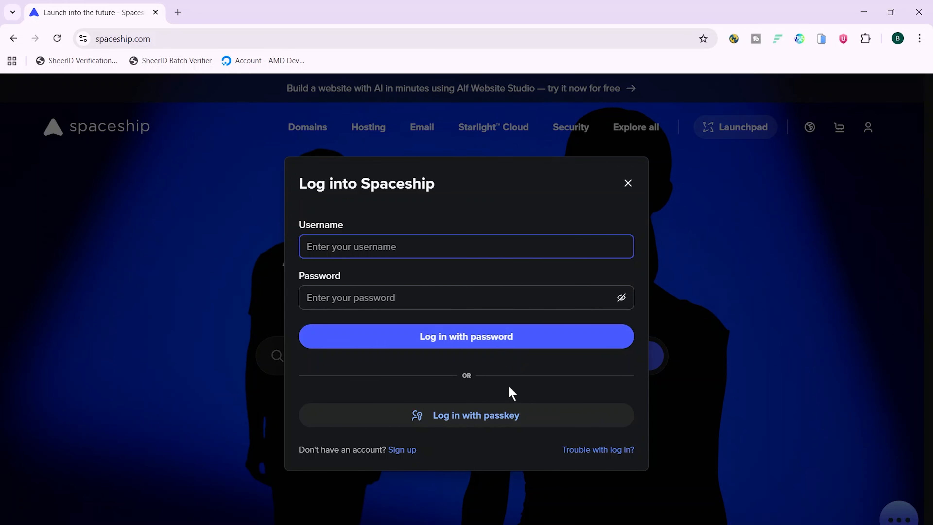
pyautogui.click(402, 450)
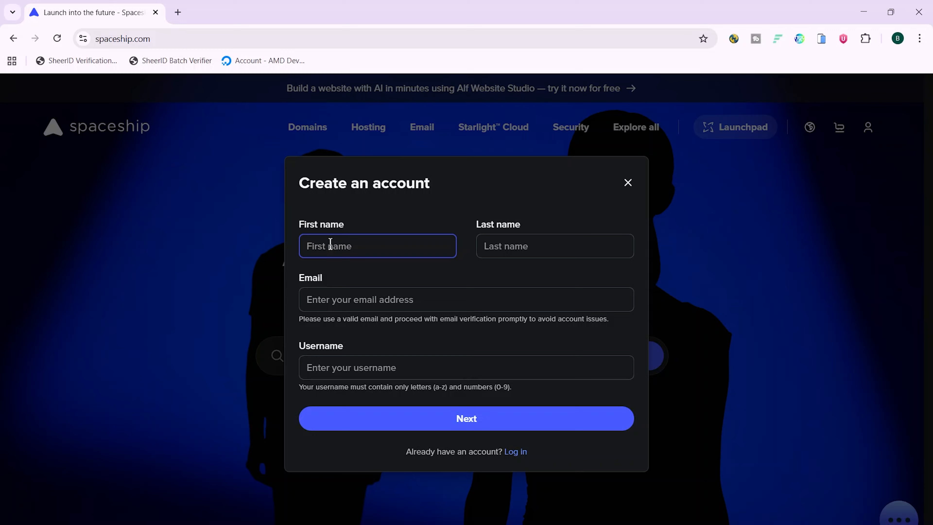
pyautogui.write('Bibhash')
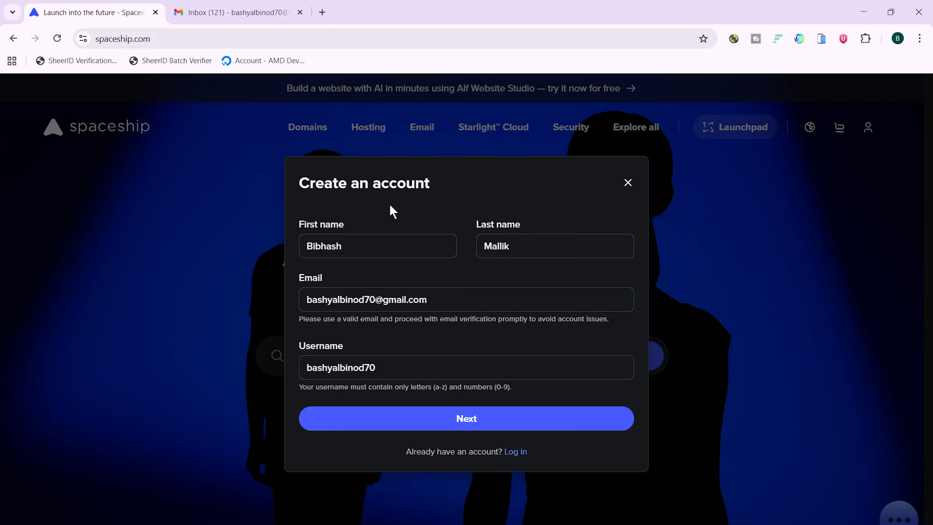
pyautogui.click(471, 420)
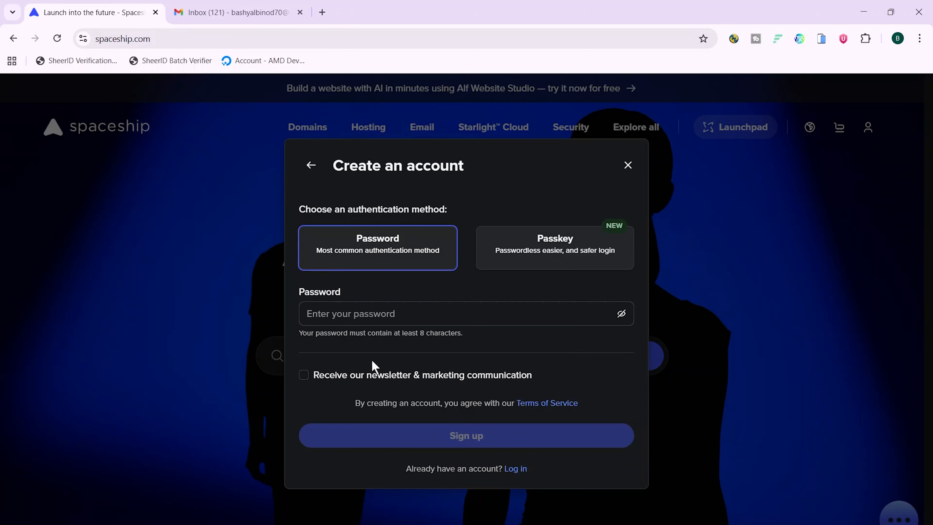
# Enter the account password, submit the sign-up, and save the login credentials in the browser
pyautogui.click(335, 314)
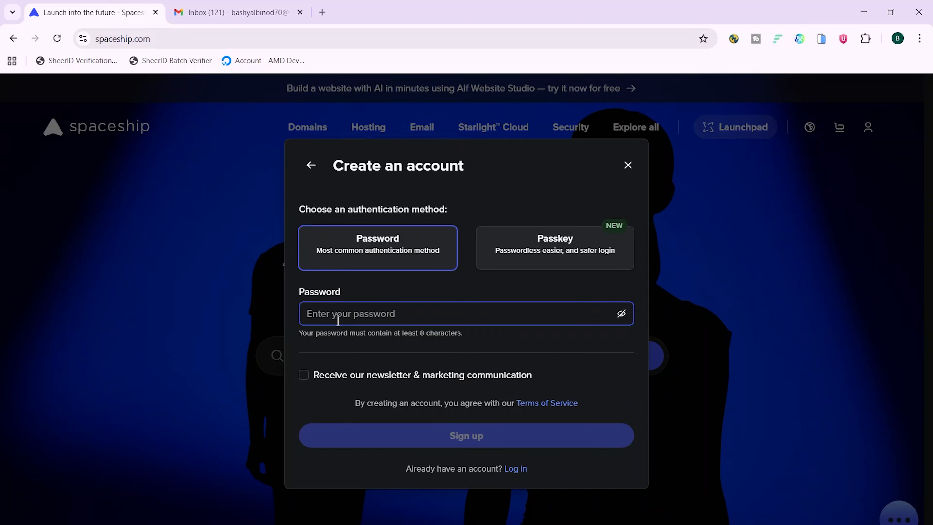
pyautogui.write('••')
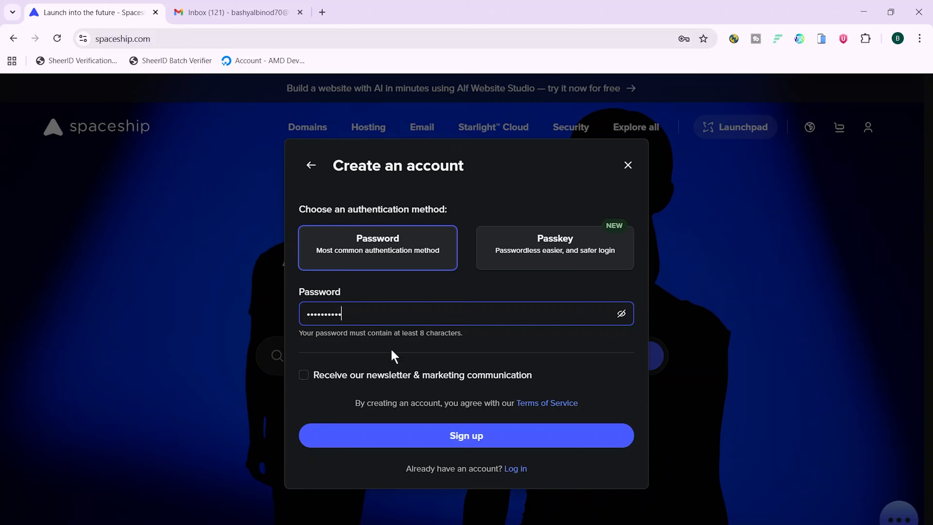
pyautogui.click(453, 441)
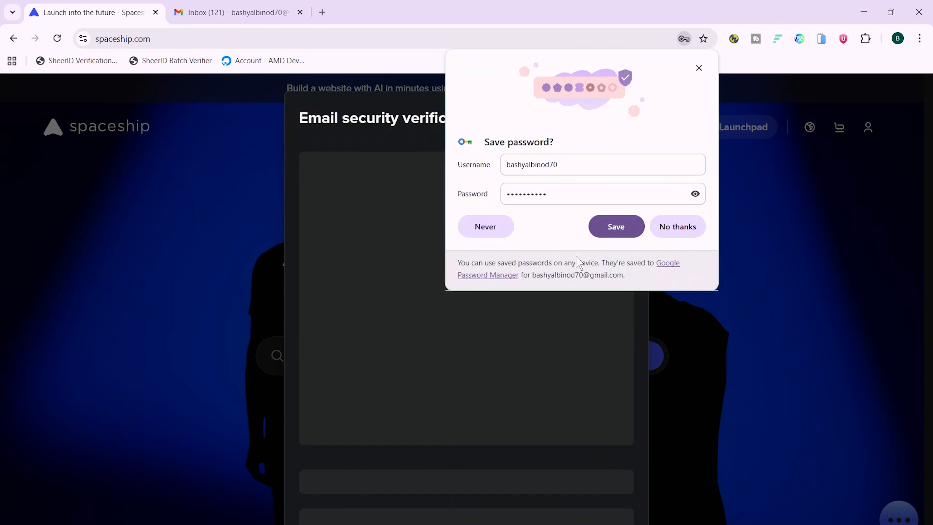
pyautogui.click(617, 232)
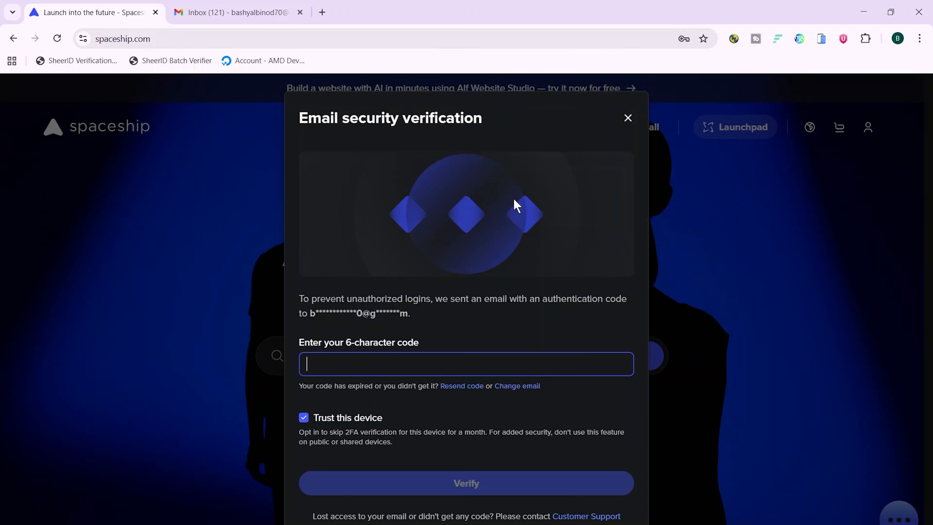
# Check the Primary, Promotions and Spam mail in Gmail for the Spaceship verification email, ending back at the inbox
pyautogui.click(257, 6)
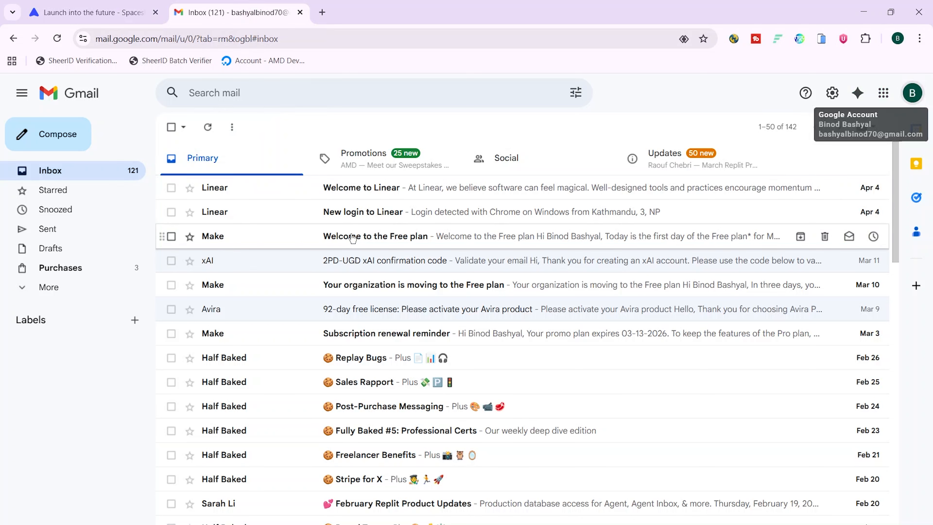
pyautogui.click(364, 166)
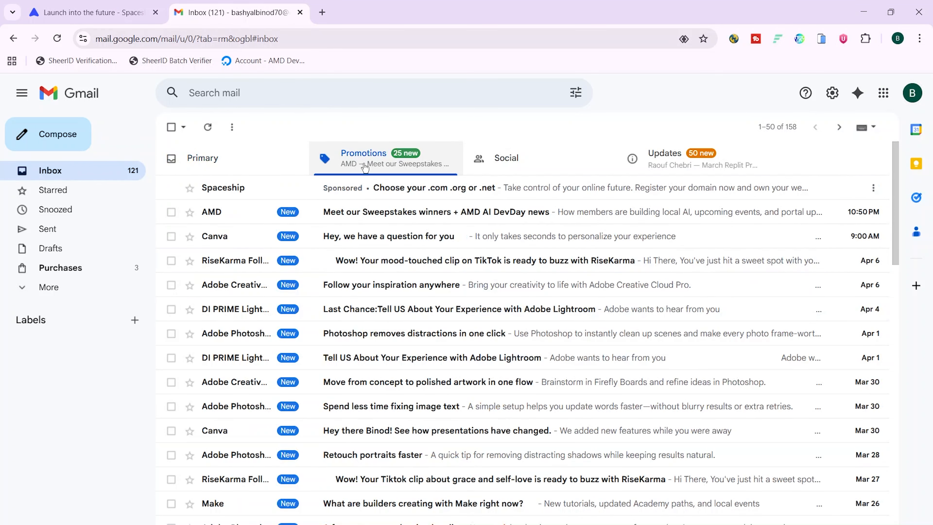
pyautogui.click(230, 167)
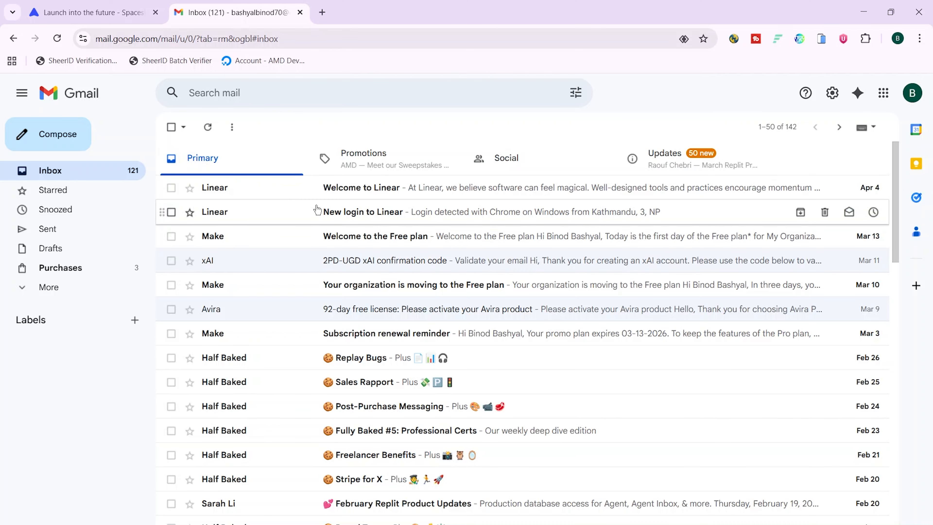
pyautogui.click(364, 162)
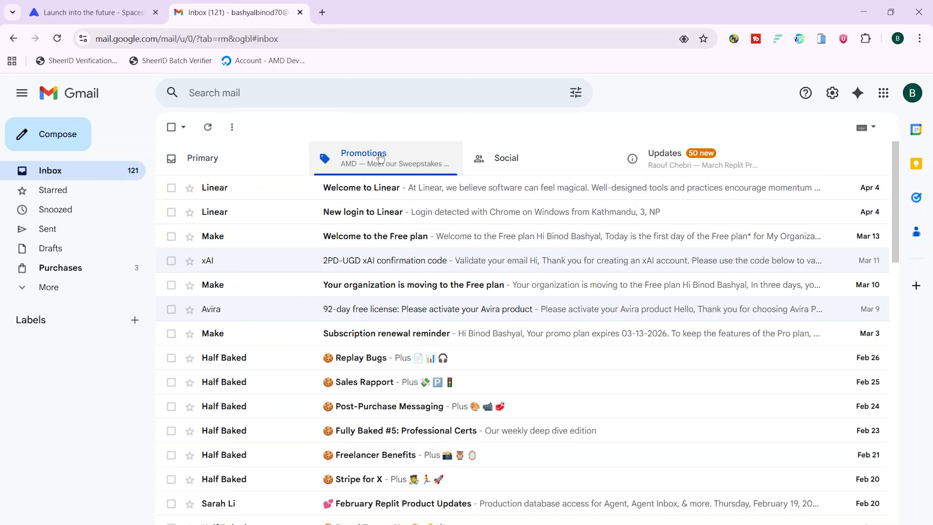
pyautogui.click(241, 168)
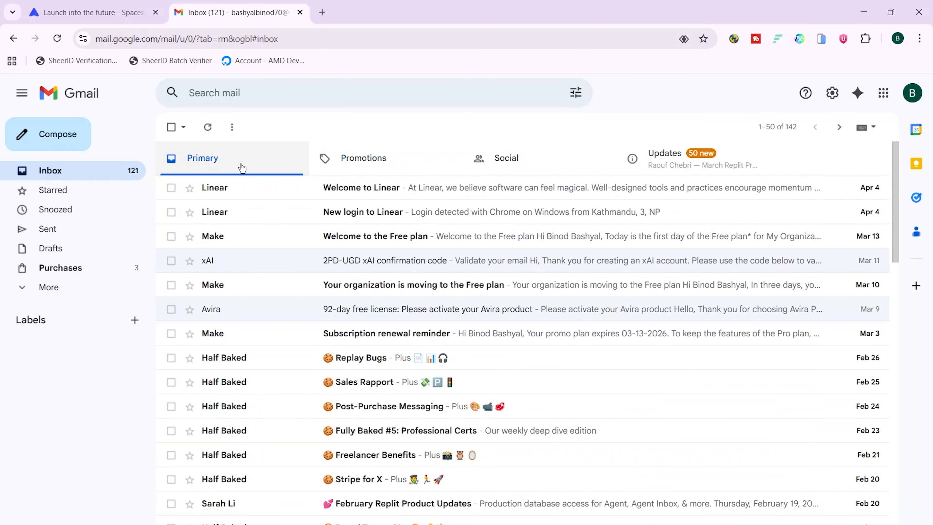
pyautogui.click(59, 288)
pyautogui.click(66, 366)
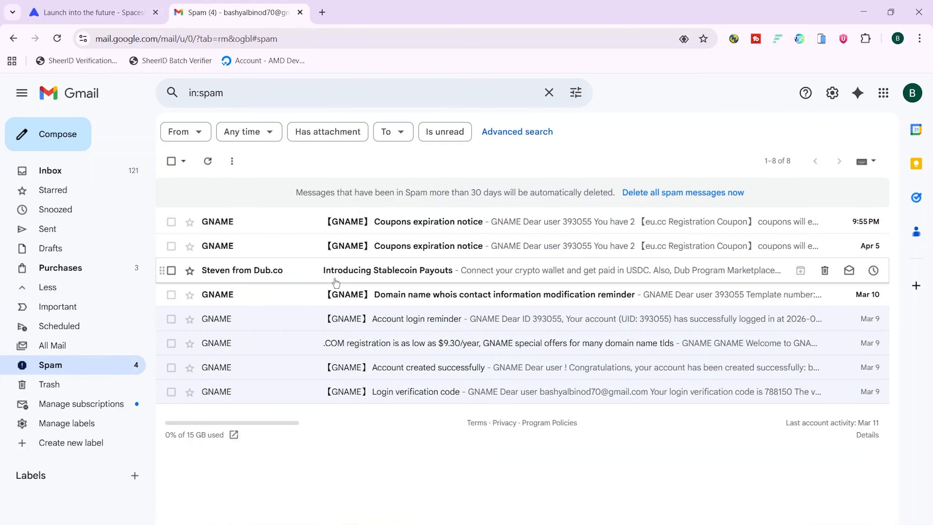
pyautogui.click(84, 178)
# Resend the Spaceship verification code and copy the code from the account verification email in Gmail
pyautogui.click(92, 12)
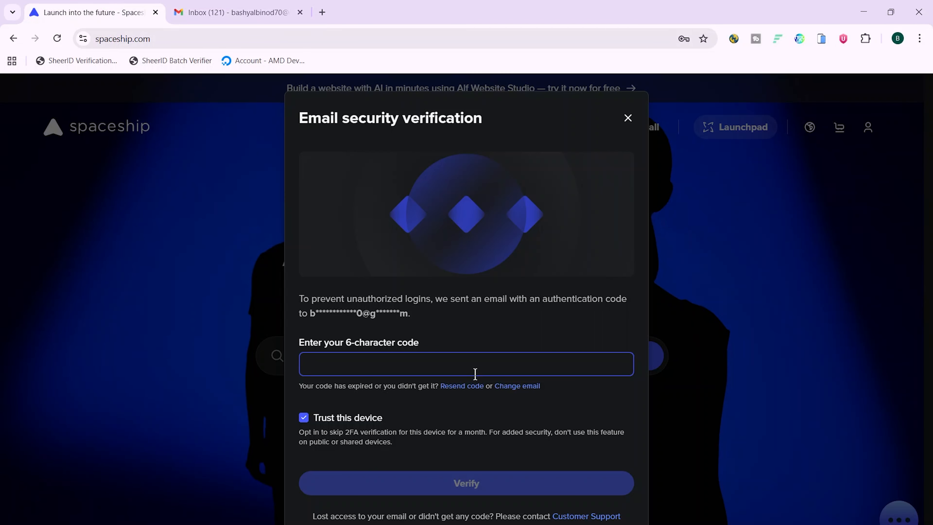
pyautogui.click(457, 386)
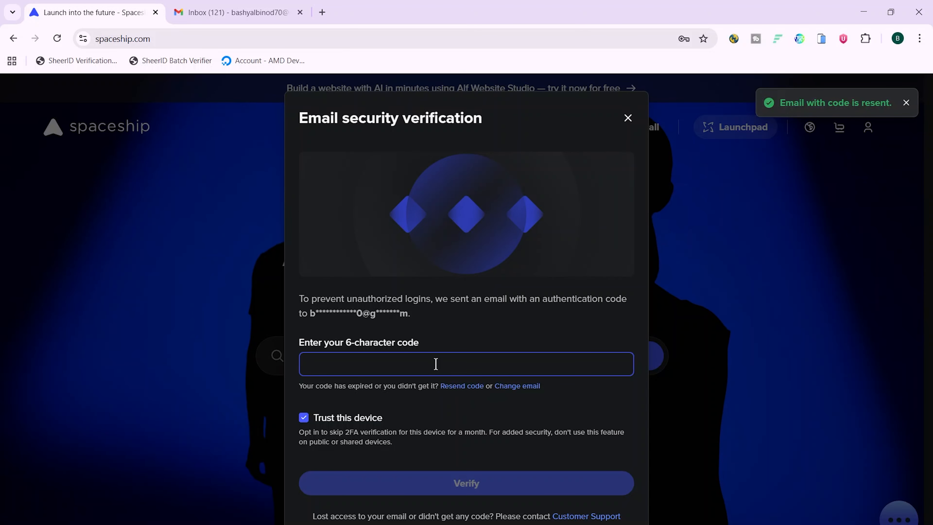
pyautogui.click(217, 12)
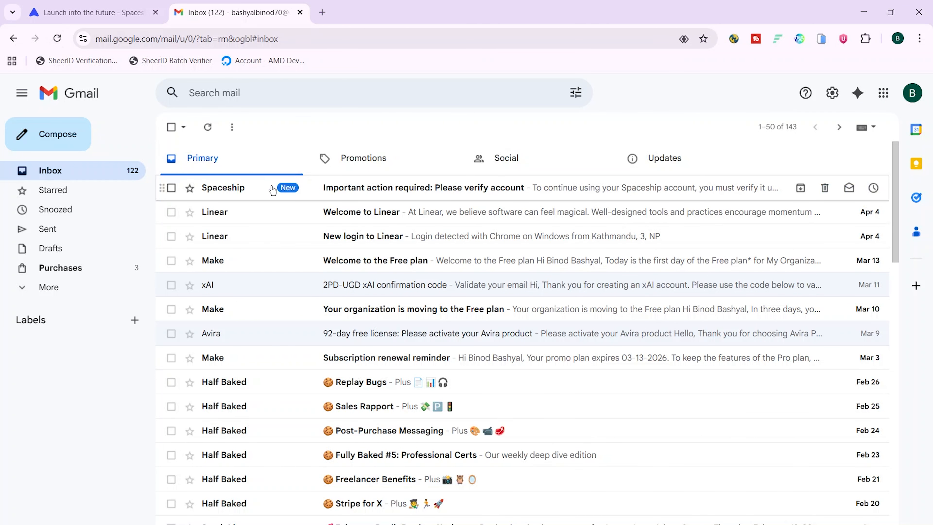
pyautogui.click(273, 188)
pyautogui.scroll(-3, 593, 416)
pyautogui.doubleClick(409, 348)
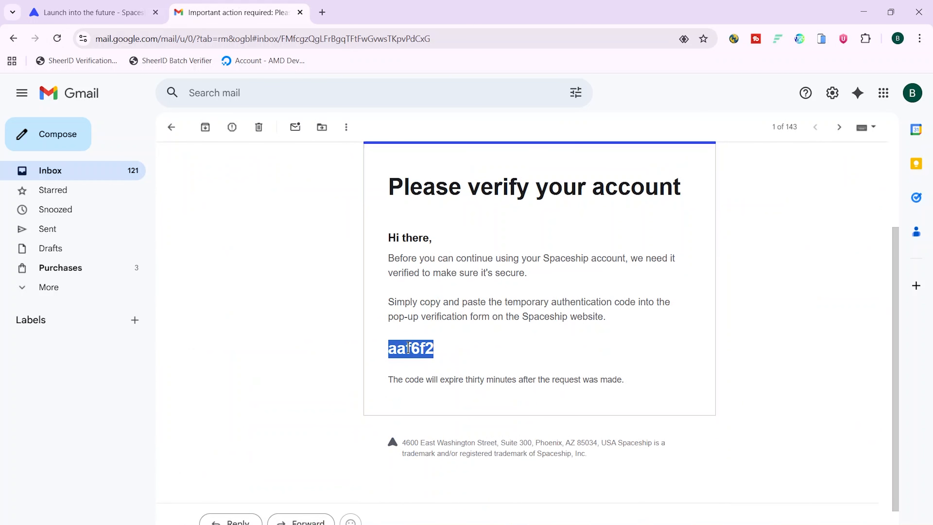
pyautogui.rightClick(409, 352)
pyautogui.click(438, 365)
pyautogui.click(131, 8)
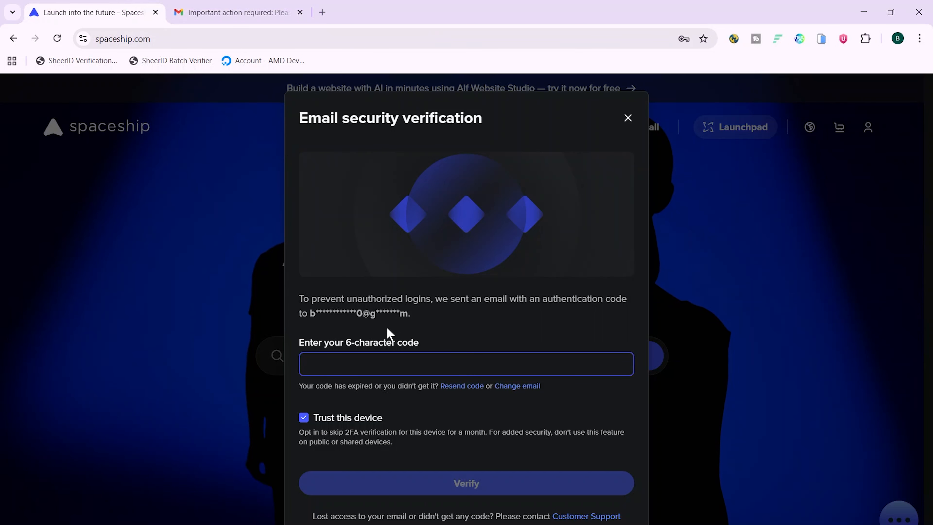
pyautogui.rightClick(329, 363)
pyautogui.click(363, 204)
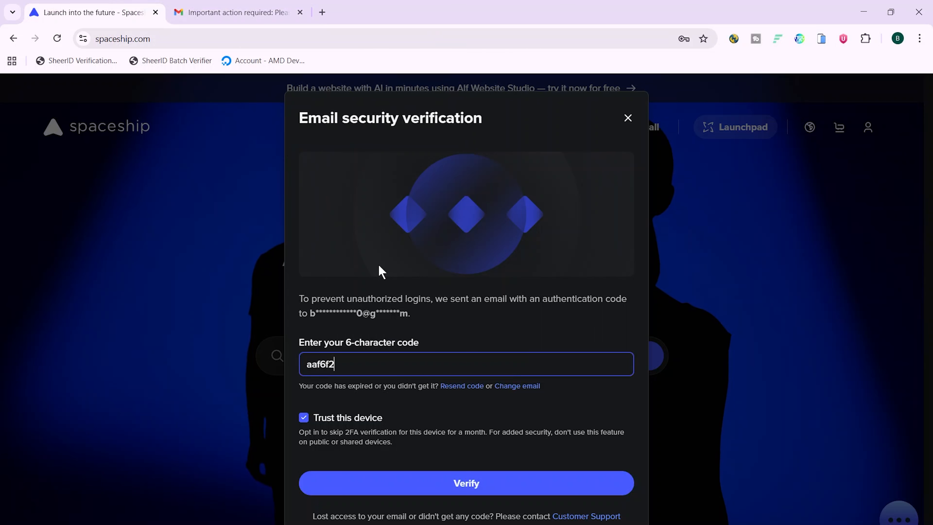
pyautogui.click(462, 479)
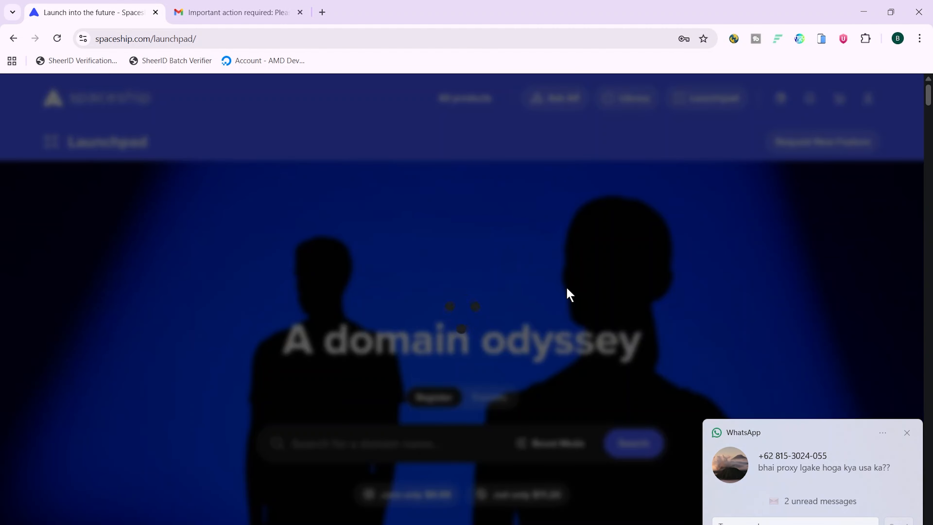
pyautogui.click(907, 432)
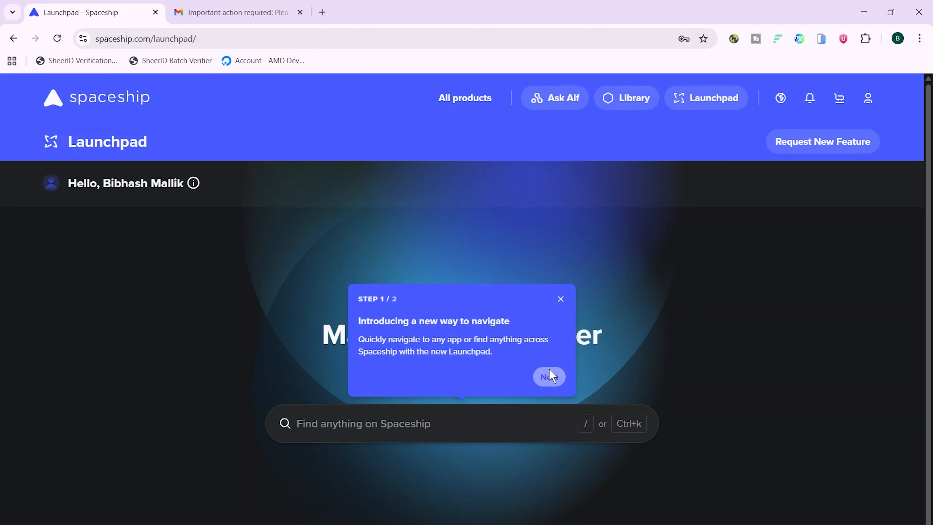
# Finish the two-step Launchpad introduction and open the Domain Manager app from the Launchpad search
pyautogui.click(548, 376)
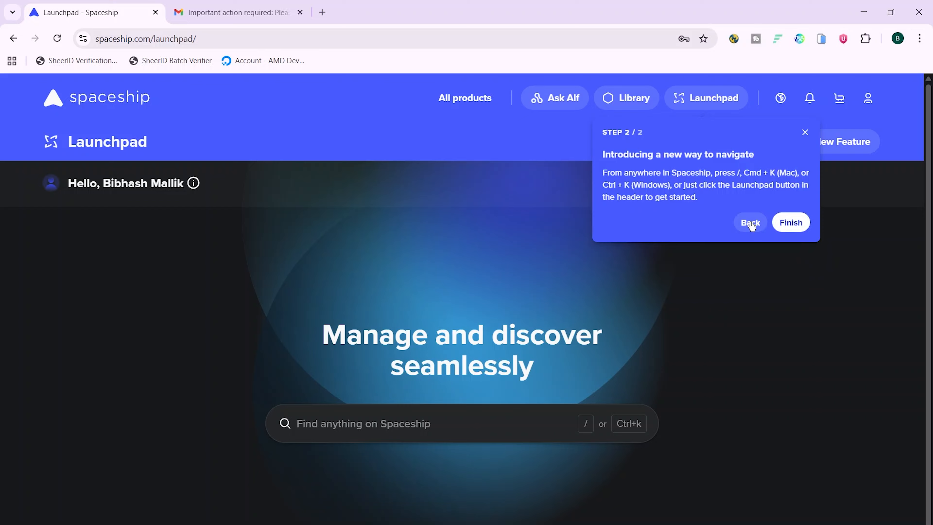
pyautogui.click(791, 222)
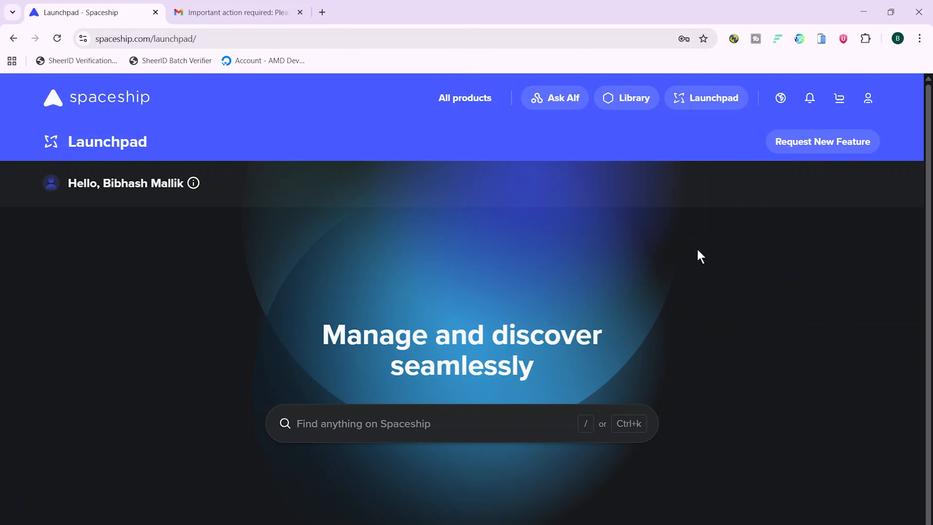
pyautogui.click(363, 430)
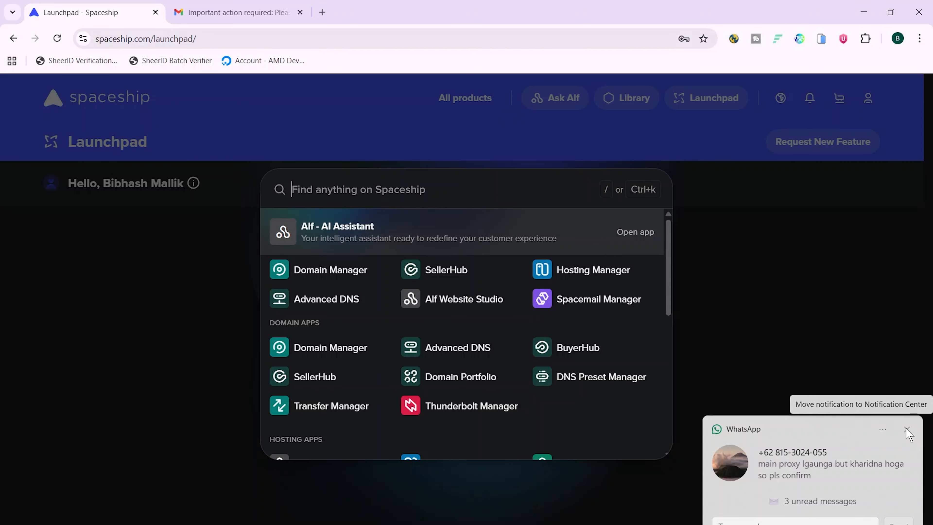
pyautogui.click(906, 429)
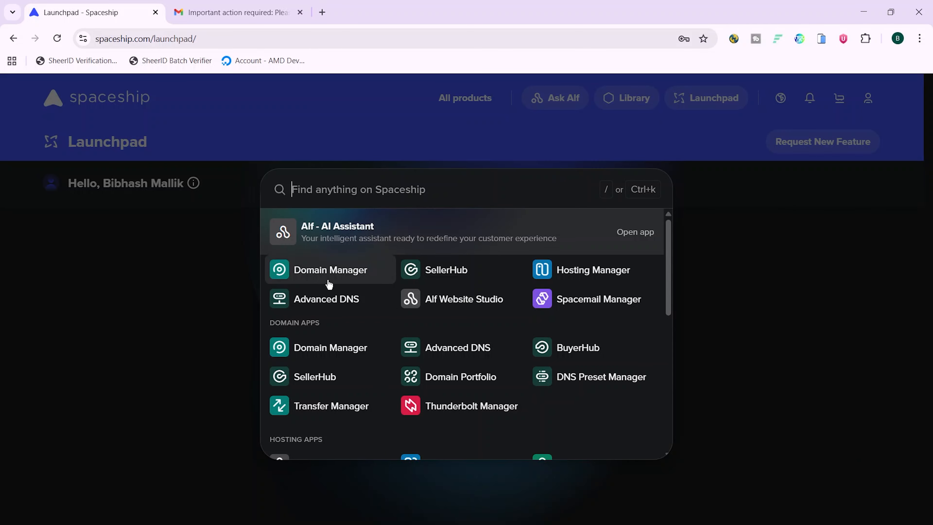
pyautogui.click(318, 271)
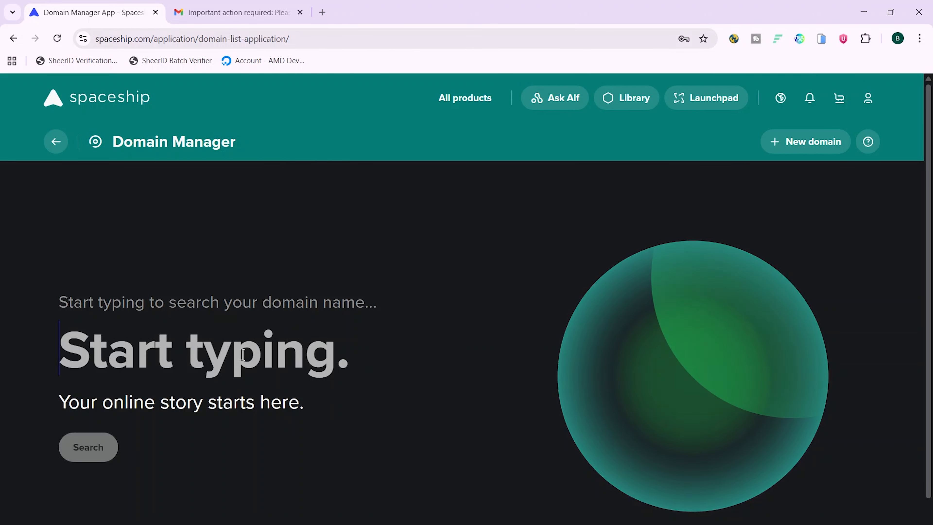
# Search for a .com domain name made of the owner's full name followed by "test"
pyautogui.write('bib')
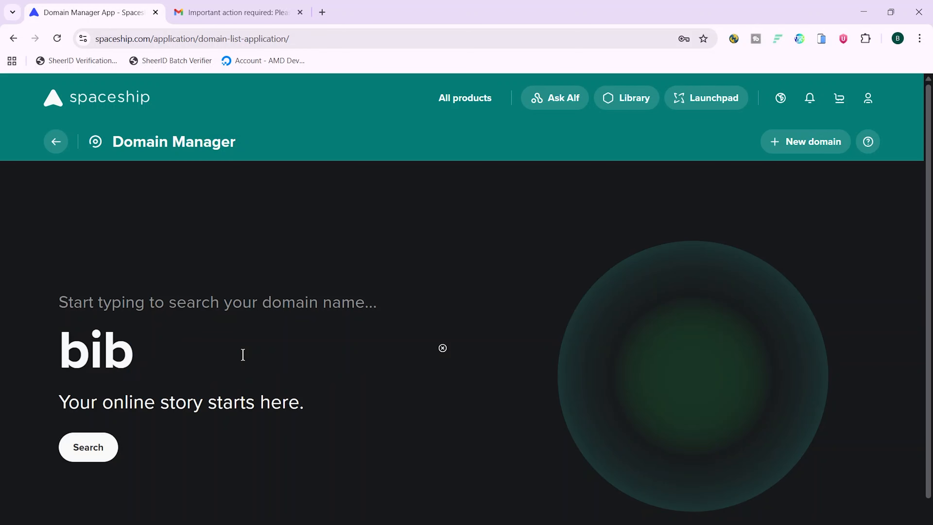
pyautogui.write('has')
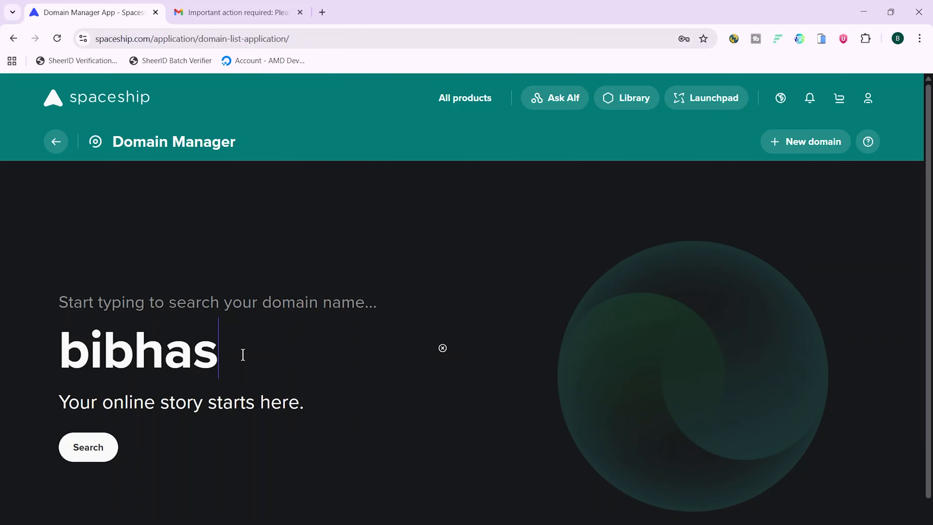
pyautogui.write('hmallik')
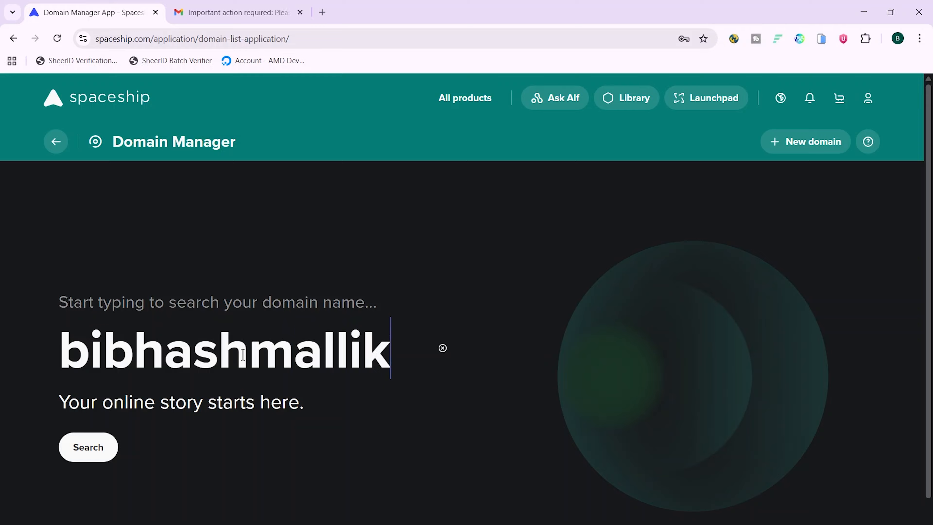
pyautogui.write('test.c')
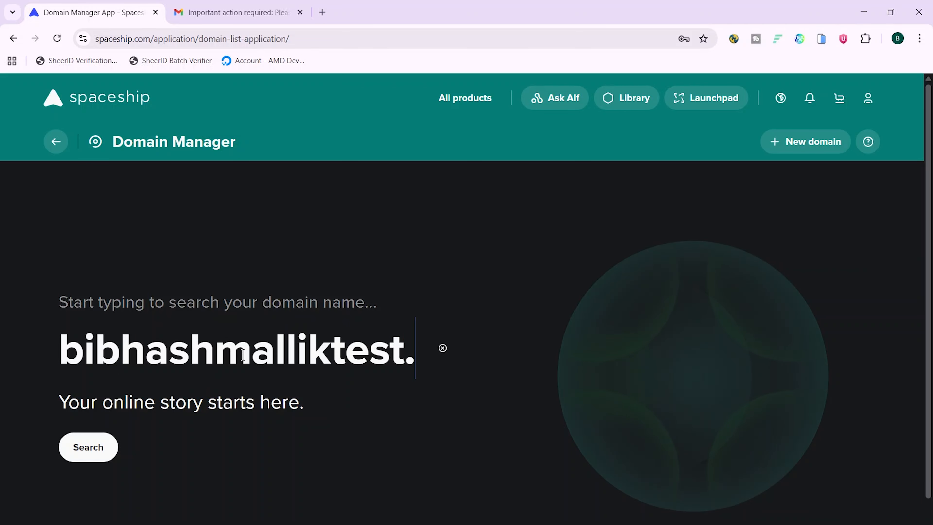
pyautogui.write('om')
pyautogui.press('Return')
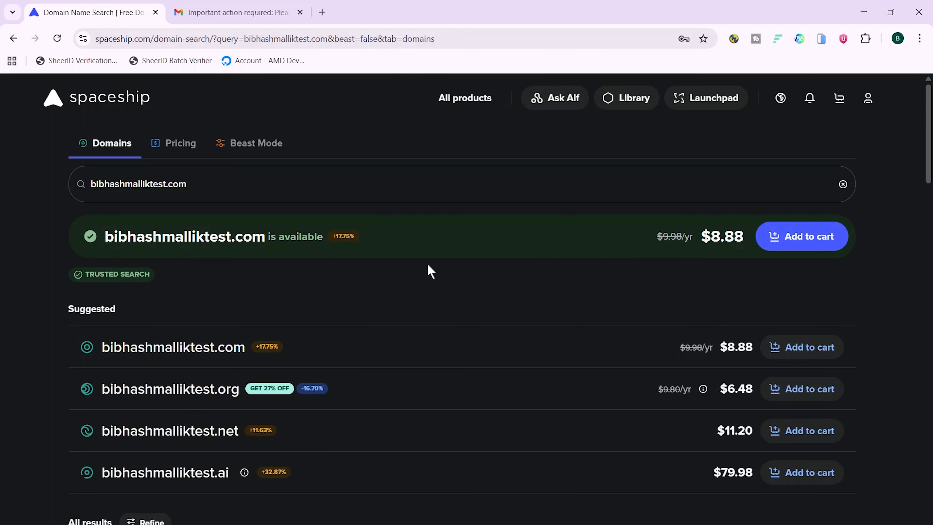
# Add the searched .com domain to the cart and continue to the cart summary without any of the suggested extras
pyautogui.click(799, 241)
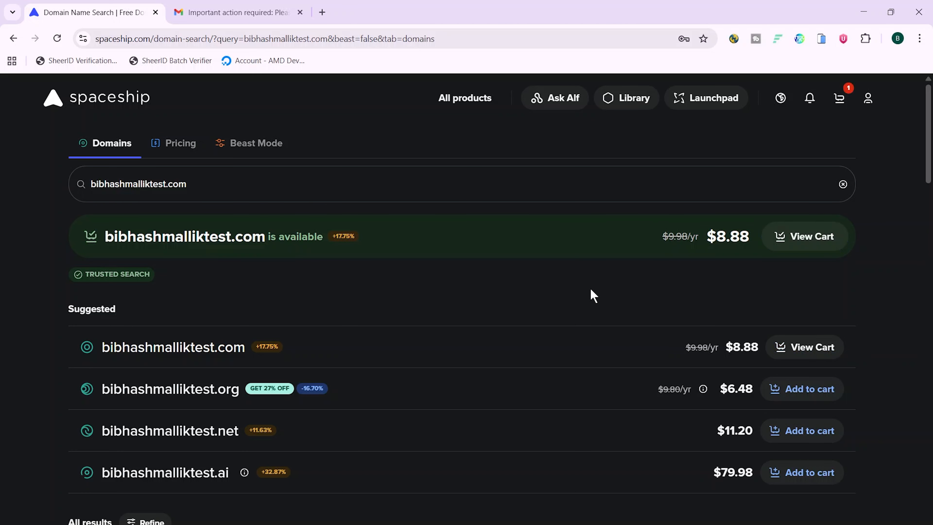
pyautogui.click(812, 240)
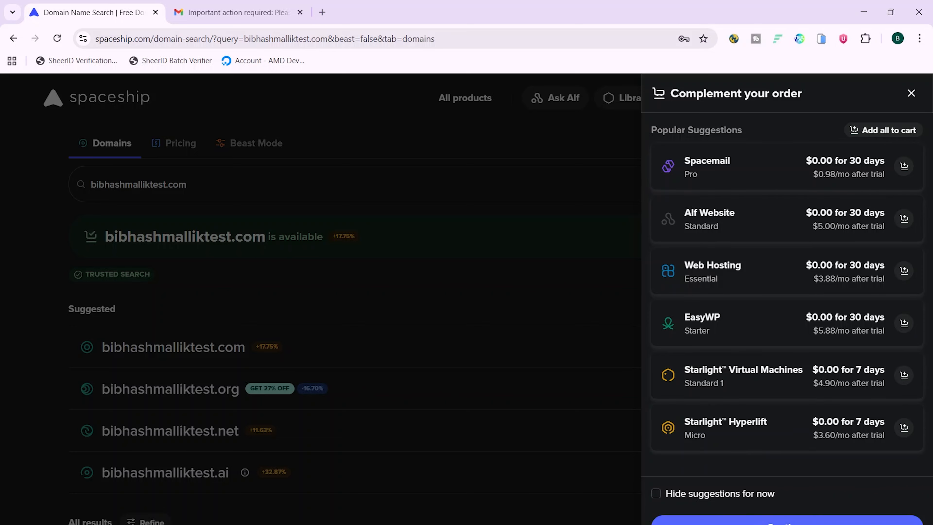
pyautogui.click(787, 522)
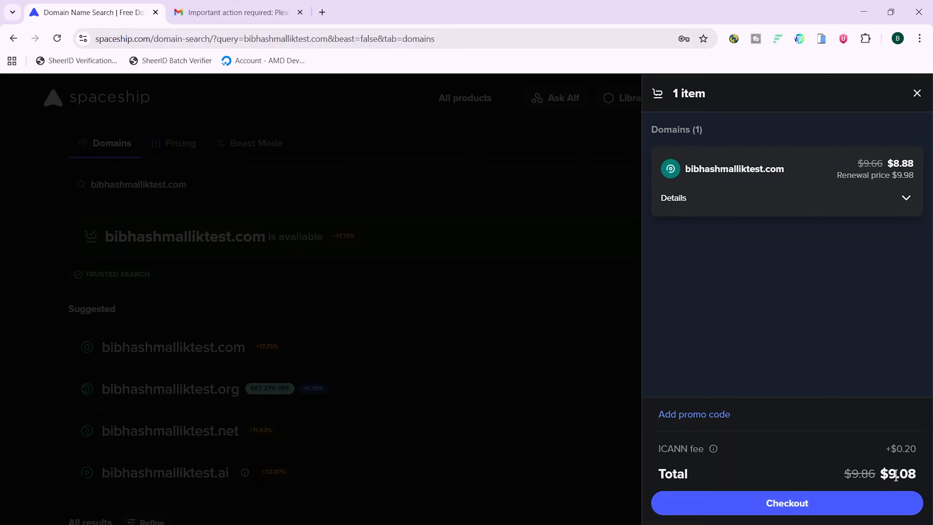
# Paste the promo code COMPROS into the cart and apply it to the order
pyautogui.click(693, 415)
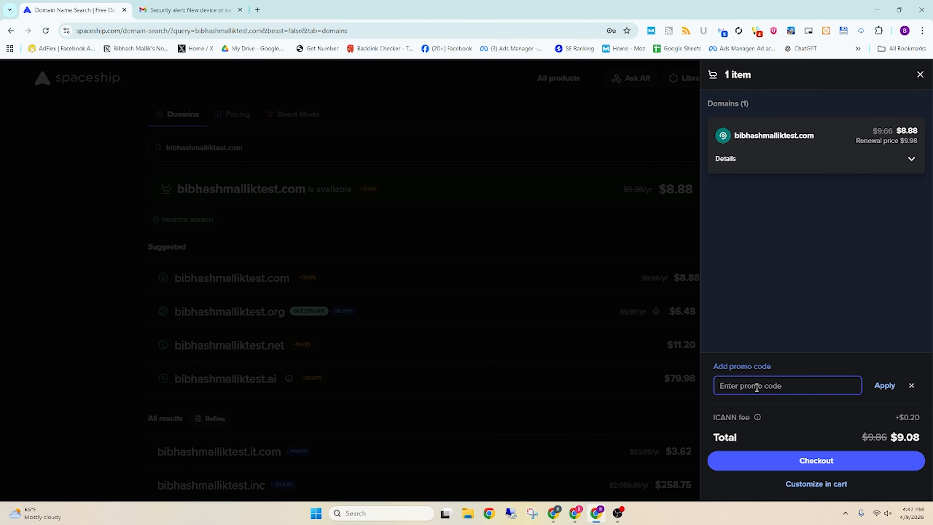
pyautogui.rightClick(756, 387)
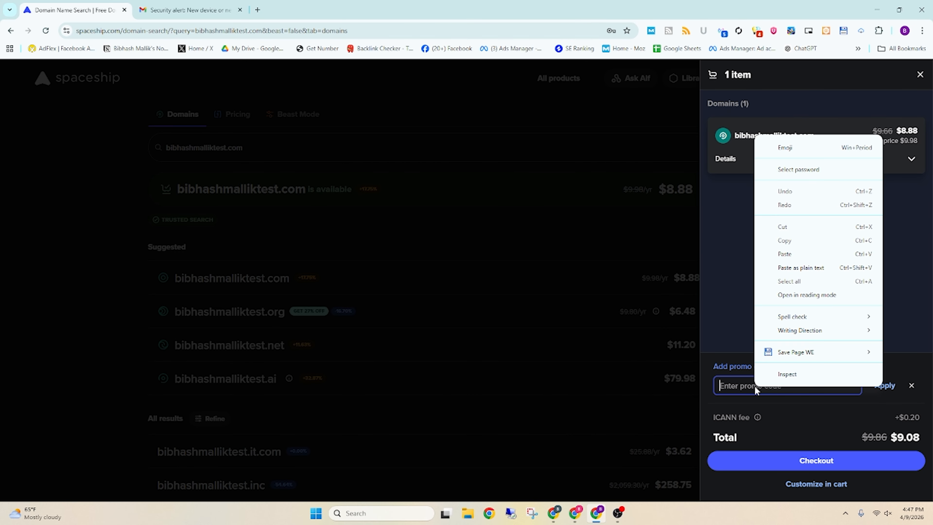
pyautogui.click(802, 253)
pyautogui.click(883, 391)
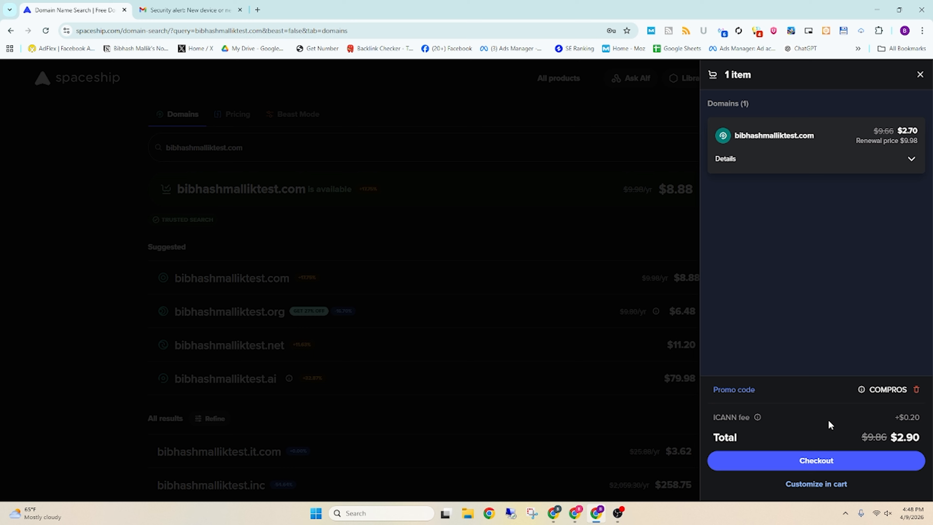
# Check the cart's discounted total and proceed through checkout to the order details page
pyautogui.doubleClick(902, 437)
pyautogui.click(868, 437)
pyautogui.click(816, 460)
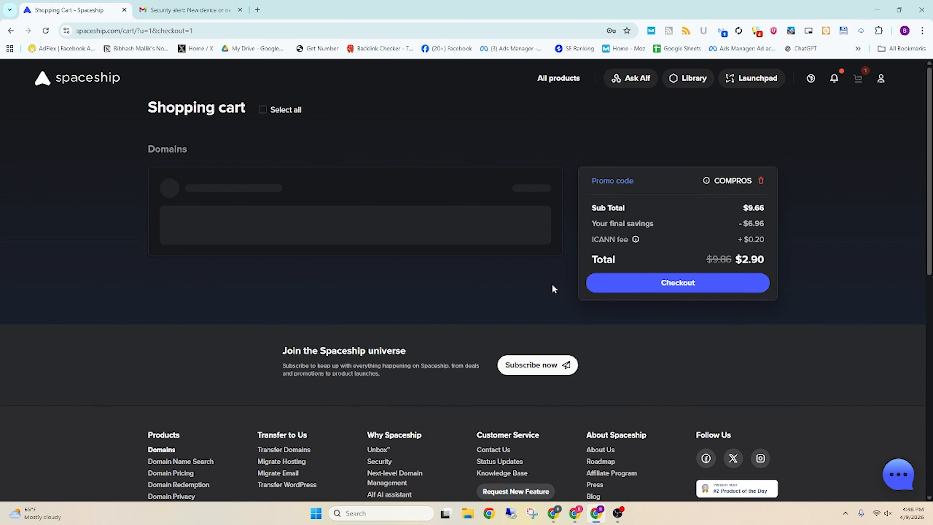
pyautogui.click(612, 291)
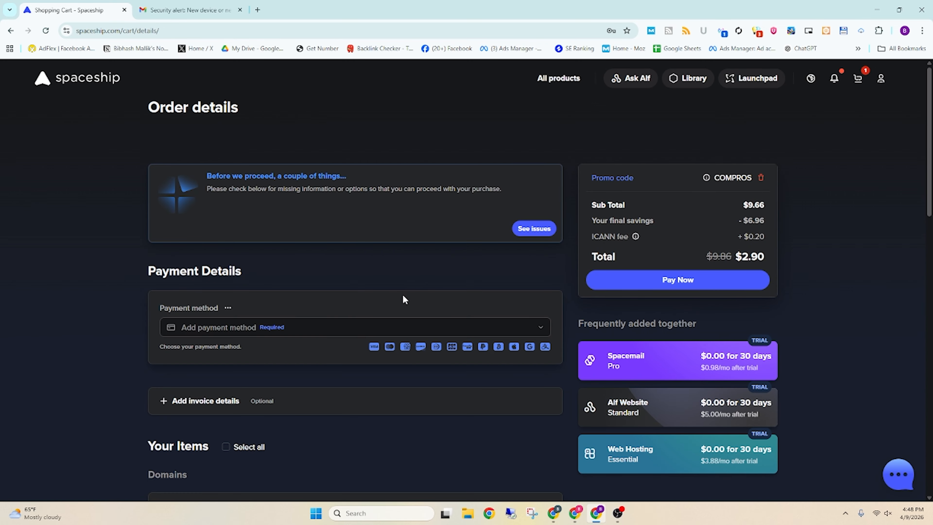
# Examine the payment methods offered for the order, including Apple Pay, and close the list without choosing one
pyautogui.scroll(-3, 396, 279)
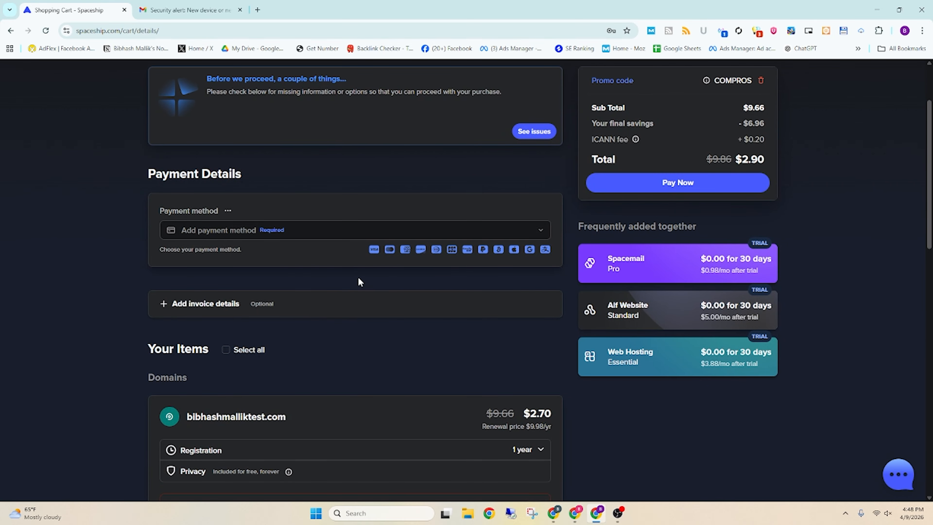
pyautogui.click(310, 232)
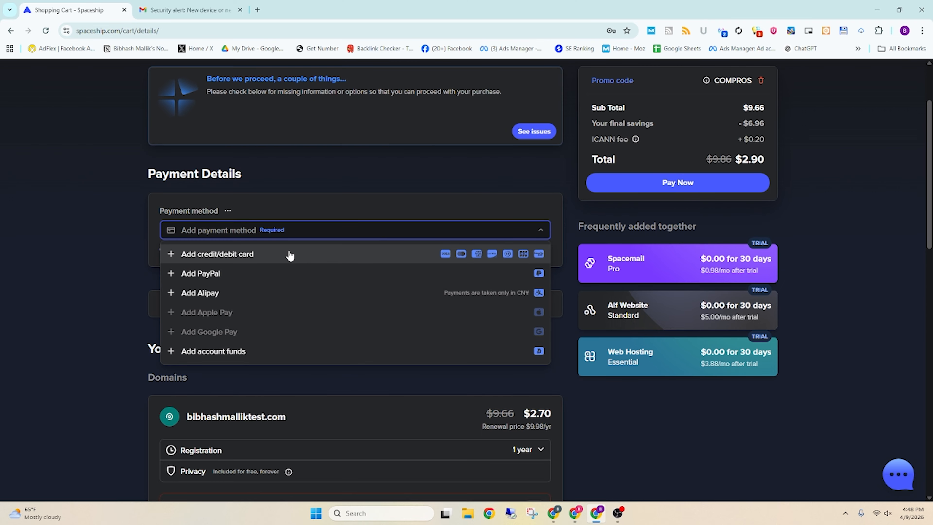
pyautogui.moveTo(288, 318)
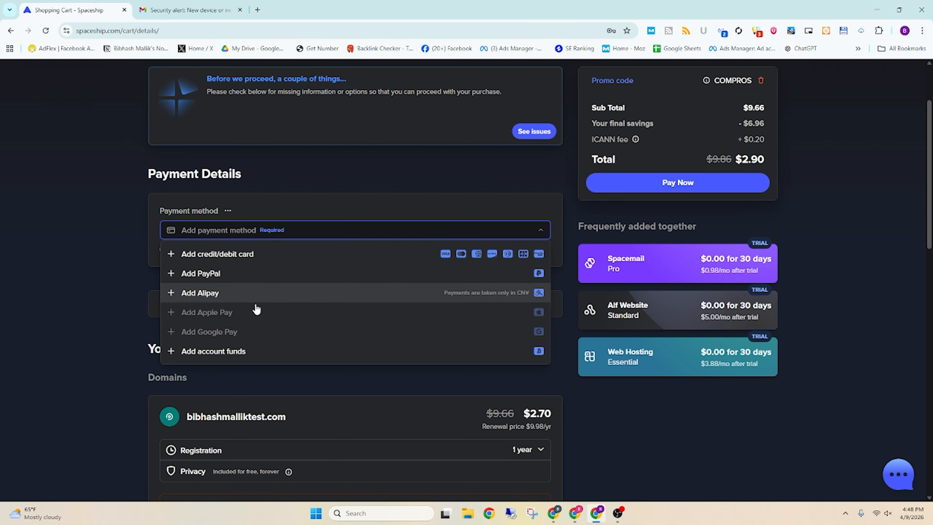
pyautogui.moveTo(245, 328)
pyautogui.moveTo(243, 311)
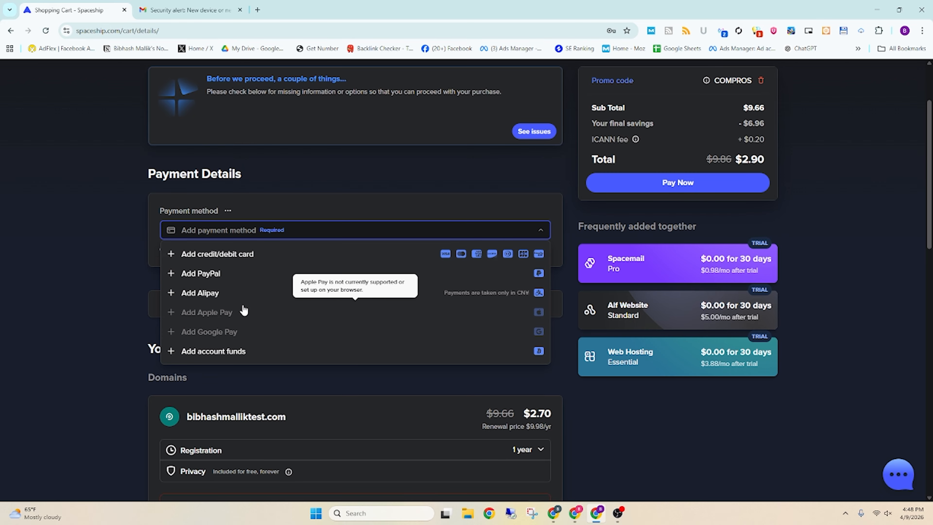
pyautogui.click(131, 281)
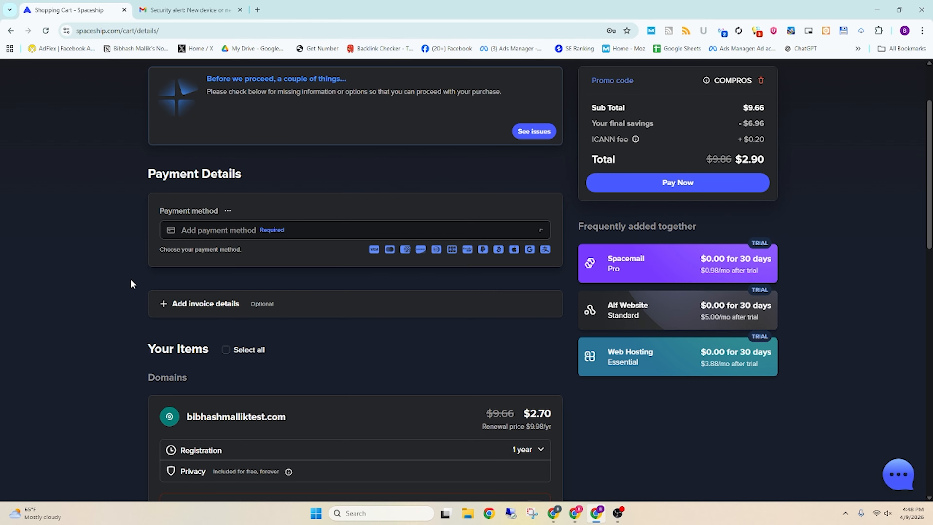
# Review the domain item's registration and contact options, and add the optional invoice details section to the order
pyautogui.scroll(-4, 133, 286)
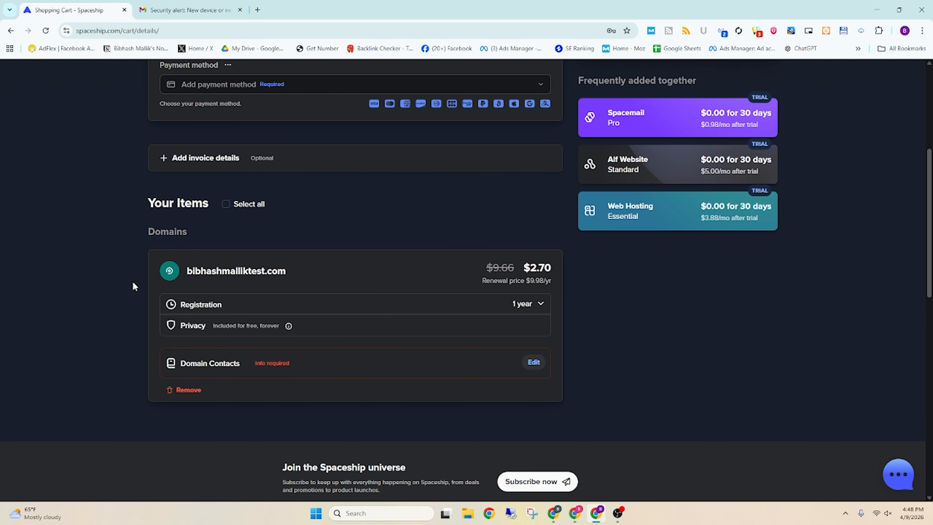
pyautogui.scroll(3, 132, 286)
pyautogui.scroll(3, 133, 287)
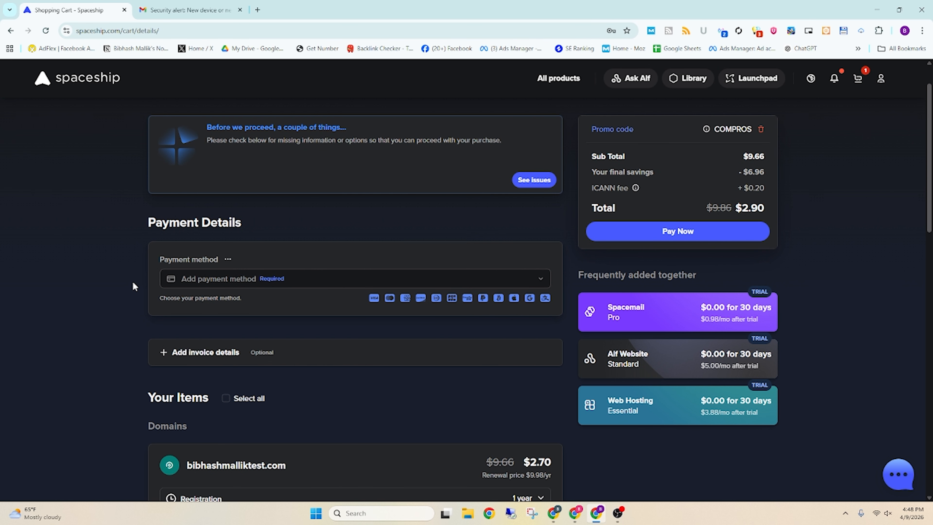
pyautogui.click(244, 355)
pyautogui.scroll(-1, 243, 355)
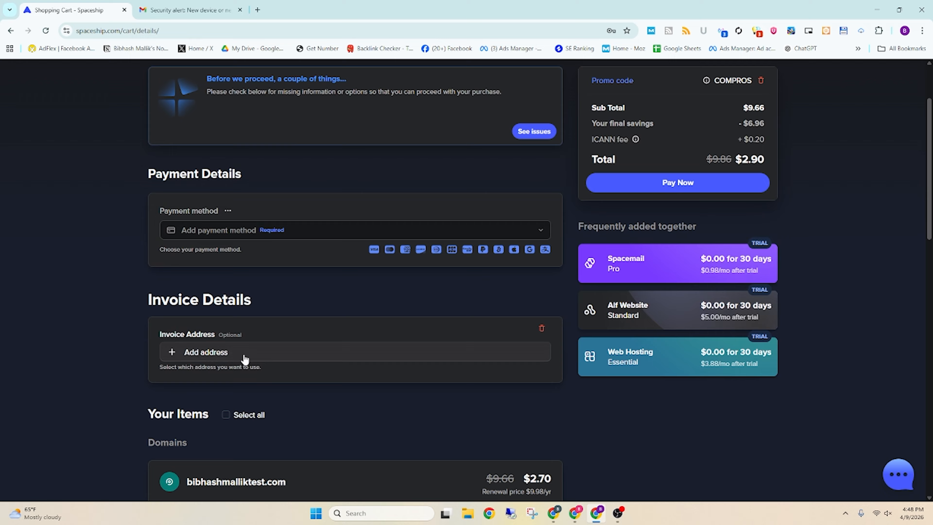
# Open the new invoice address form, look through its required fields, and skip adding an address
pyautogui.click(223, 345)
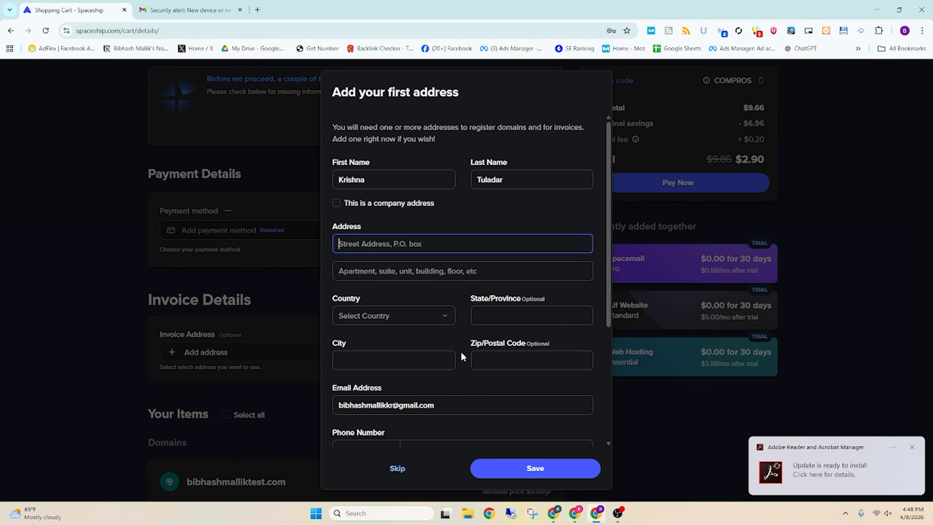
pyautogui.scroll(-4, 462, 353)
pyautogui.scroll(-1, 461, 353)
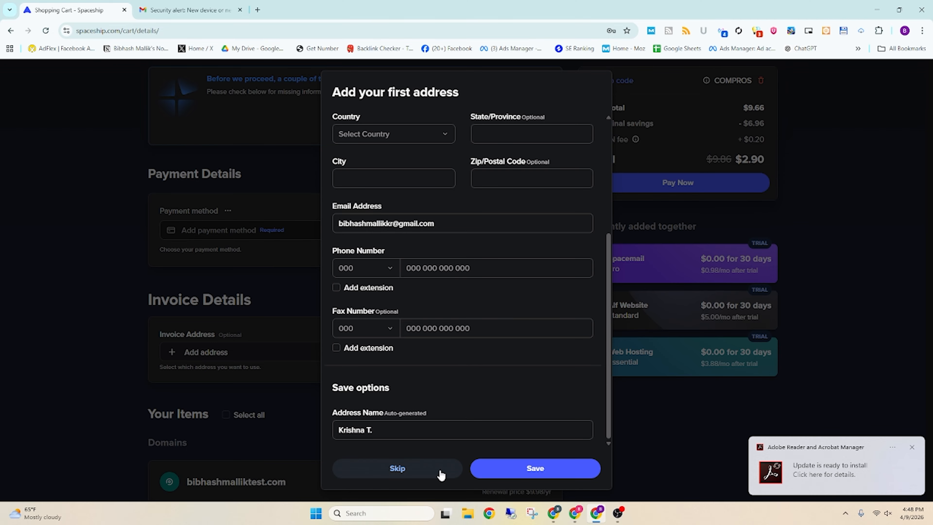
pyautogui.click(532, 468)
pyautogui.click(423, 470)
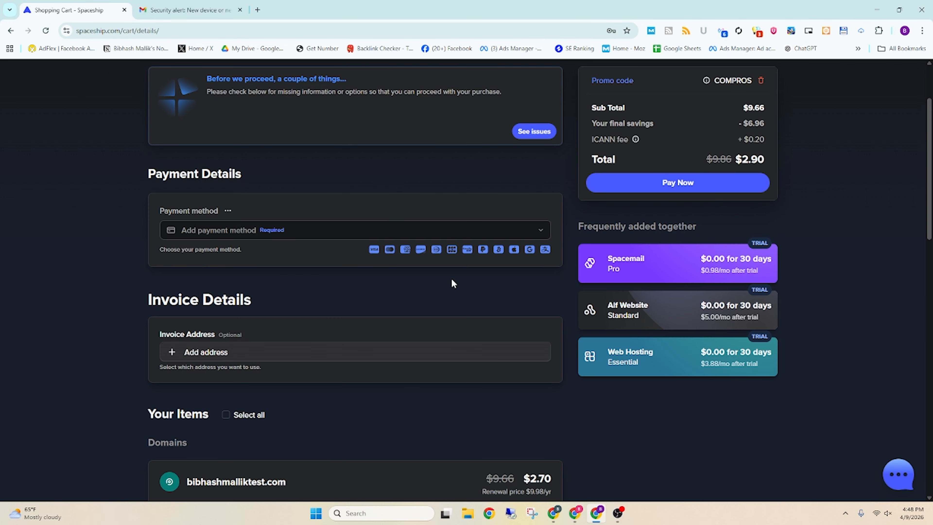
pyautogui.scroll(3, 476, 296)
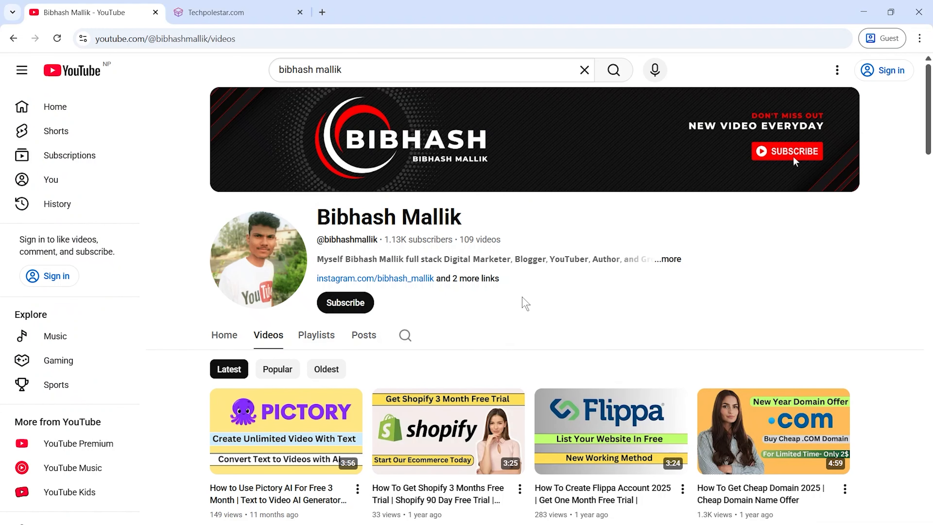
# Browse the video list on the YouTube channel and the product listings on Techpolestar.com
pyautogui.scroll(-8, 531, 286)
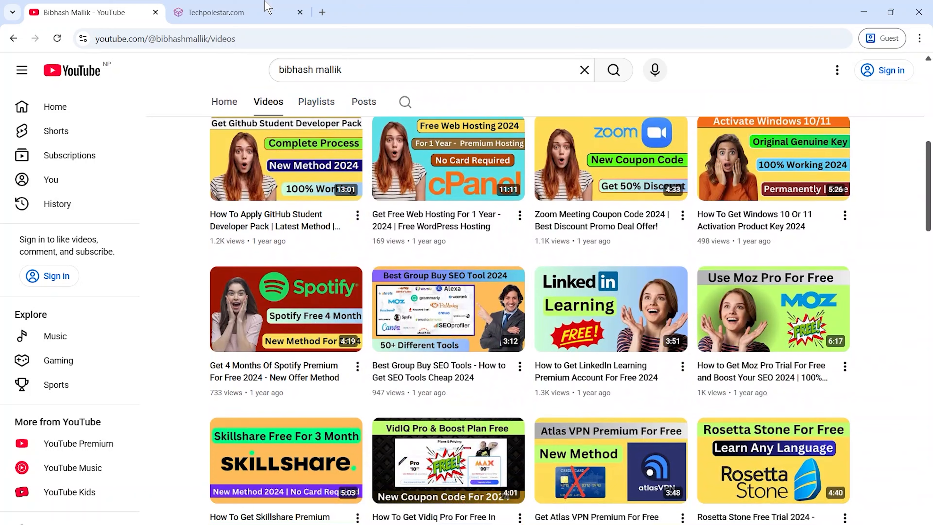
pyautogui.click(227, 13)
pyautogui.scroll(20, 393, 283)
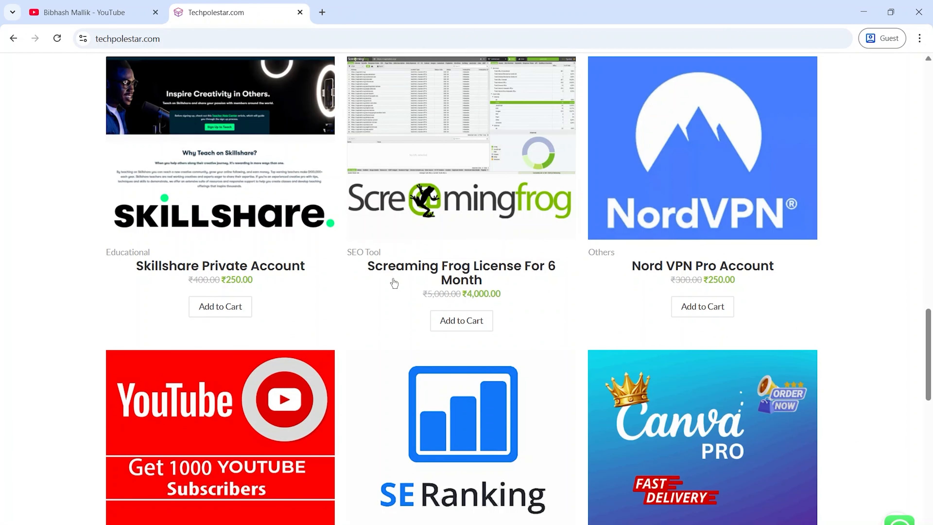
pyautogui.scroll(8, 394, 283)
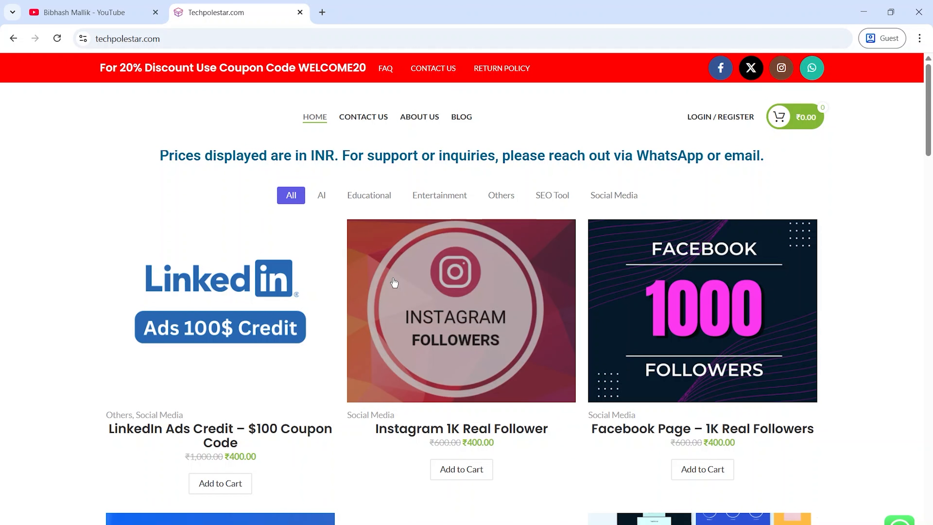
pyautogui.scroll(-18, 395, 283)
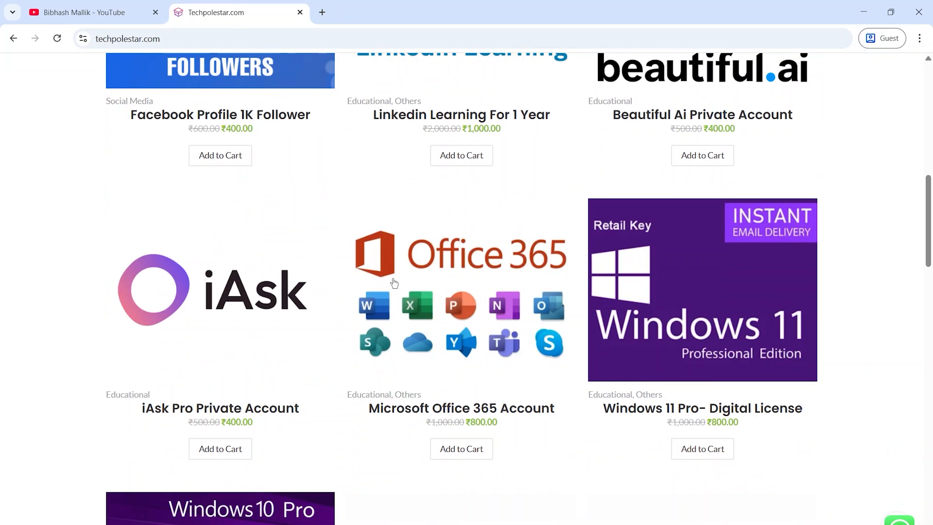
pyautogui.scroll(-10, 394, 283)
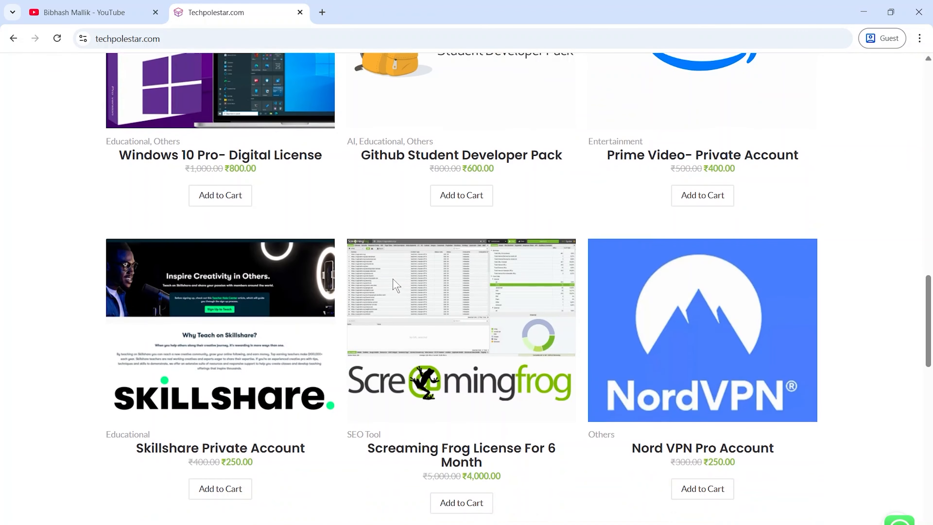
pyautogui.scroll(-11, 394, 284)
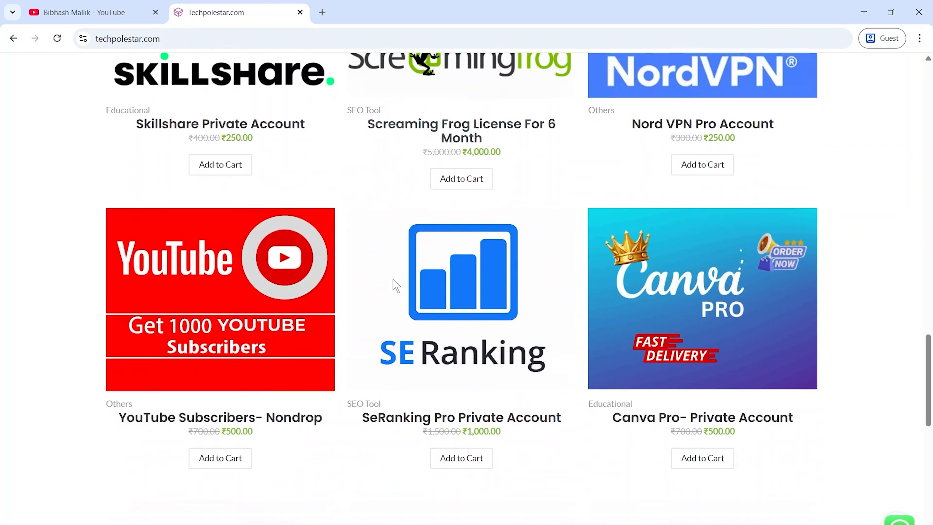
pyautogui.scroll(-10, 396, 284)
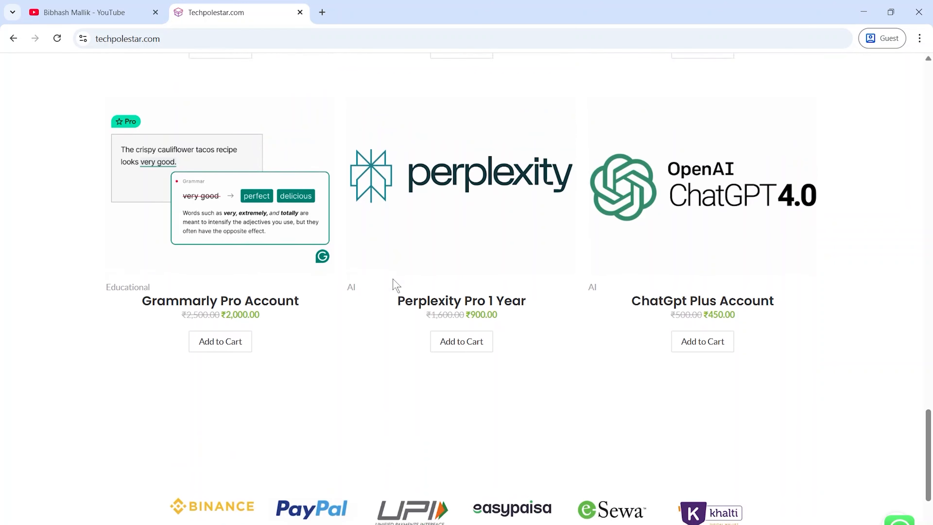
pyautogui.scroll(4, 396, 285)
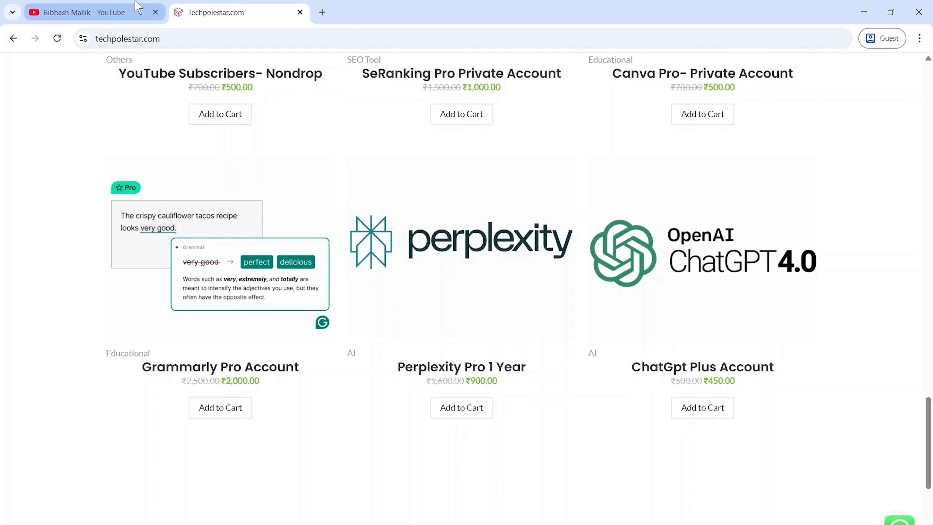